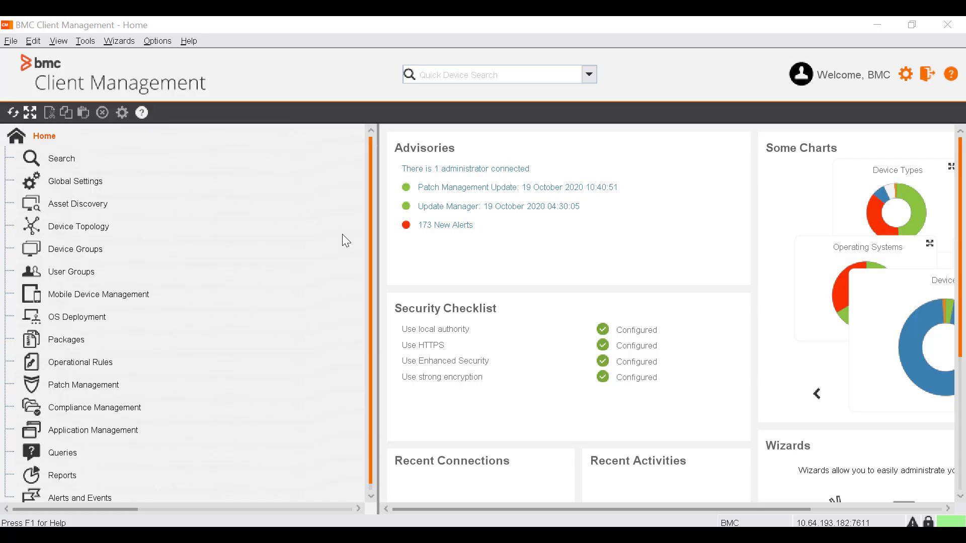
# Start a package creation wizard with QACENTER-SRV2 as the package factory and Custom Package as the package type.
pyautogui.click(133, 48)
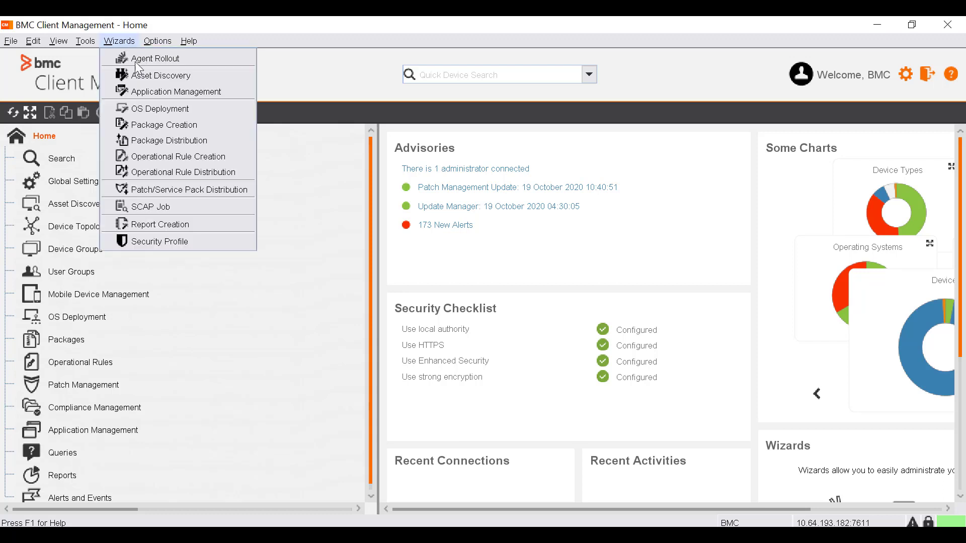
pyautogui.click(157, 130)
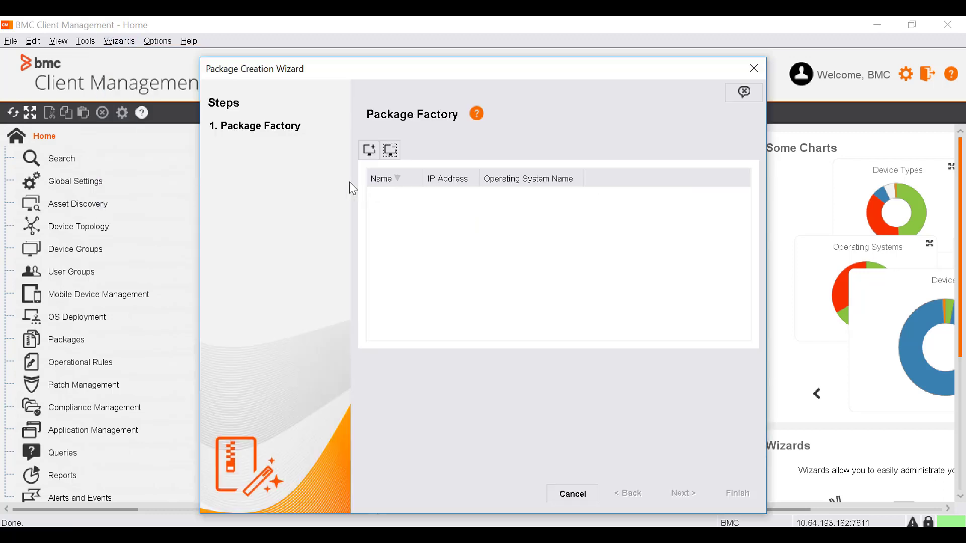
pyautogui.click(368, 153)
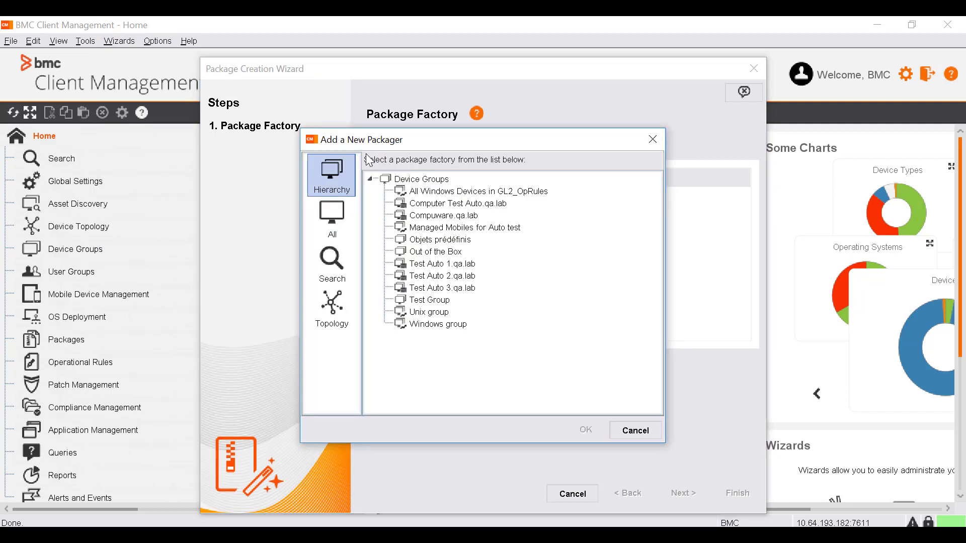
pyautogui.click(344, 219)
pyautogui.click(403, 207)
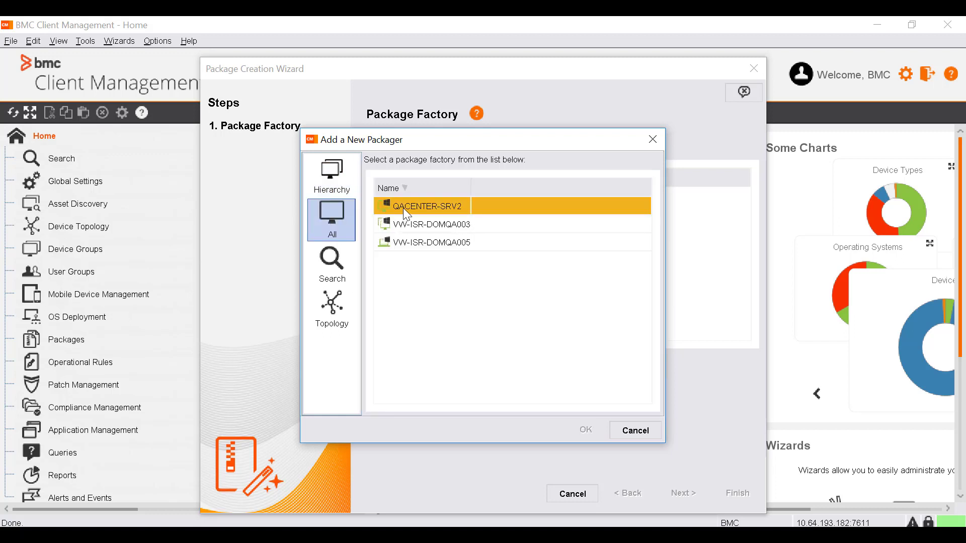
pyautogui.click(587, 431)
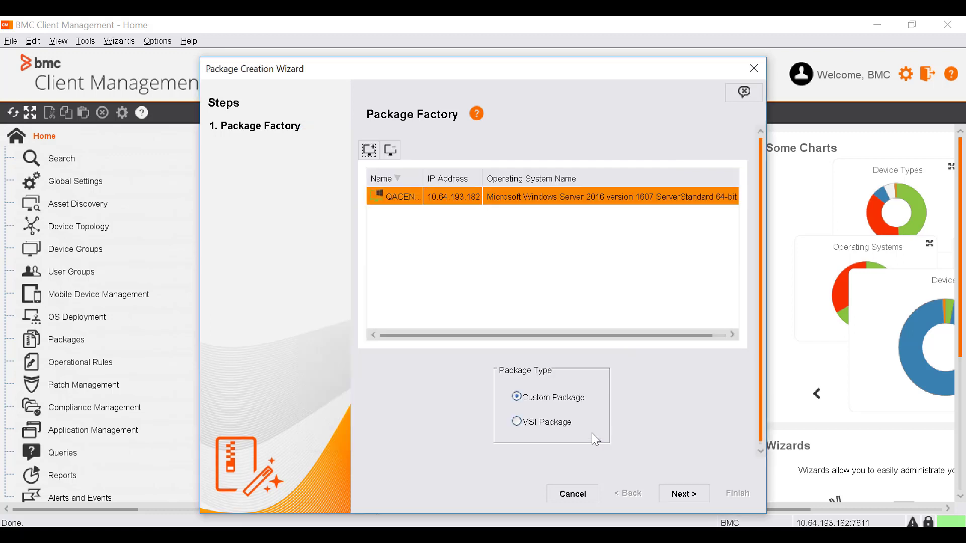
pyautogui.click(573, 400)
pyautogui.click(693, 497)
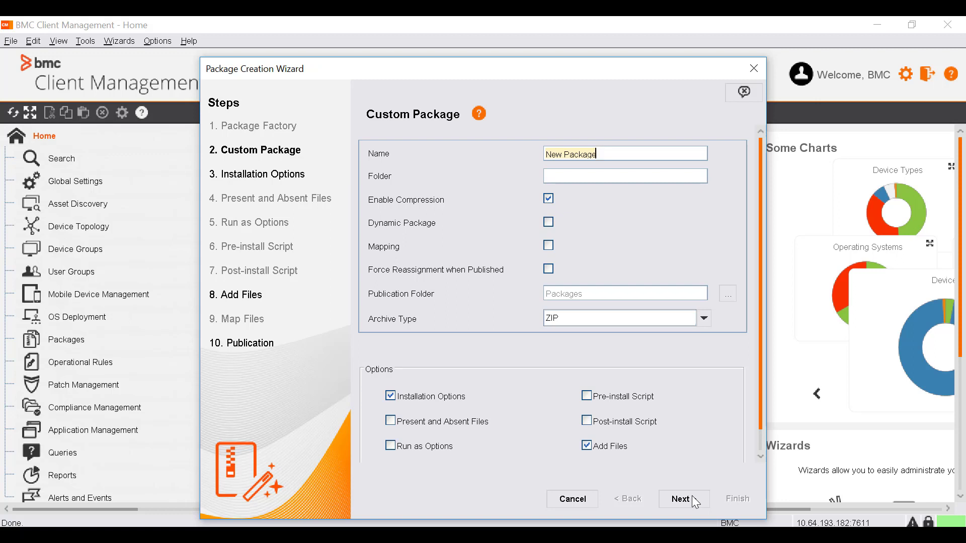
# Name the package "IE Install", enable Dynamic Package and Mapping, and choose ZIP as the archive type.
pyautogui.press('BackSpace')
pyautogui.write('IE')
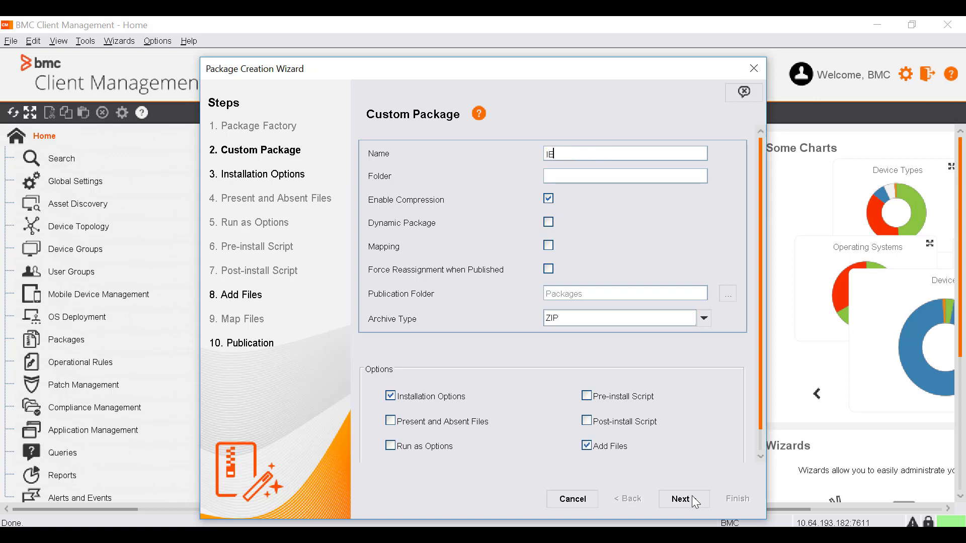
pyautogui.write(' Install')
pyautogui.click(570, 325)
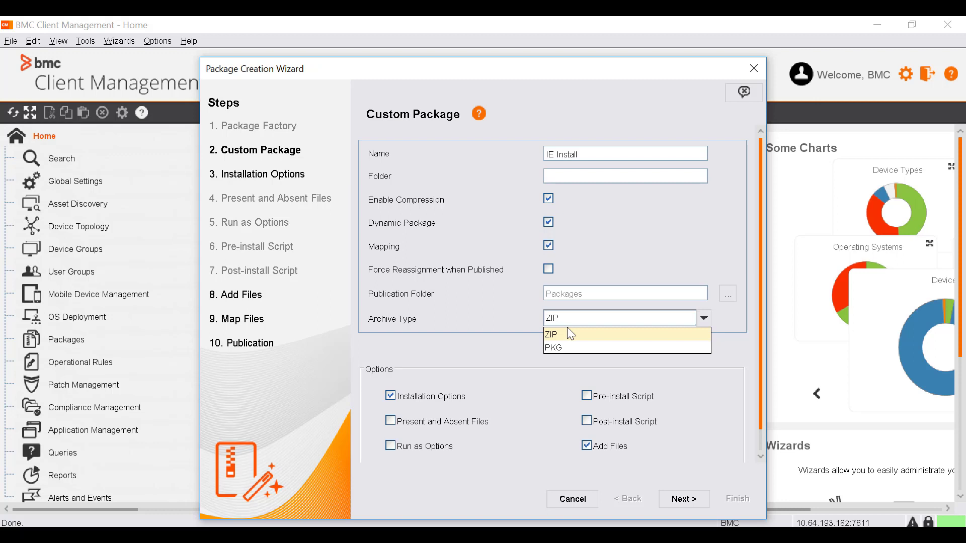
pyautogui.click(565, 337)
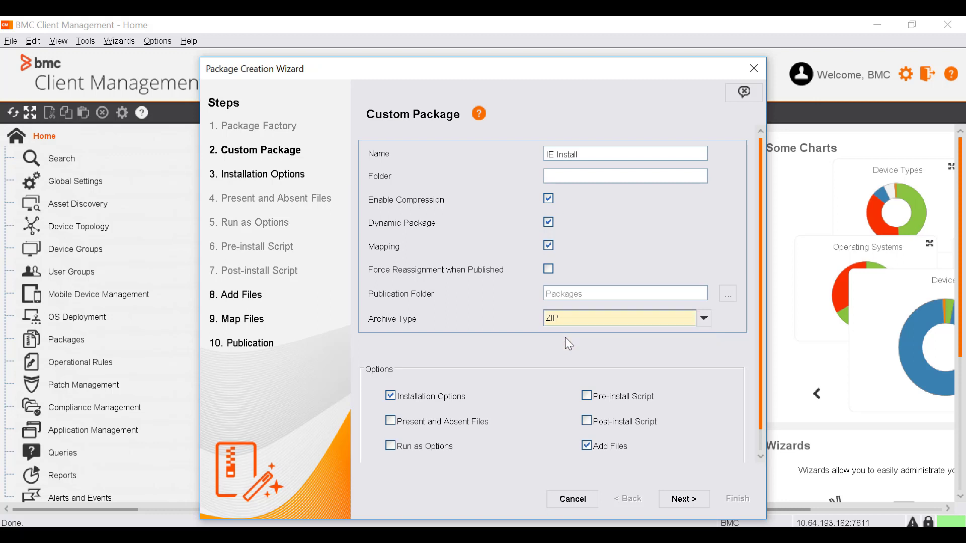
# Include the pre-install script, post-install script, present and absent files, and run-as options in the package setup, and continue to the installation options.
pyautogui.click(586, 397)
pyautogui.click(586, 421)
pyautogui.click(422, 425)
pyautogui.click(421, 445)
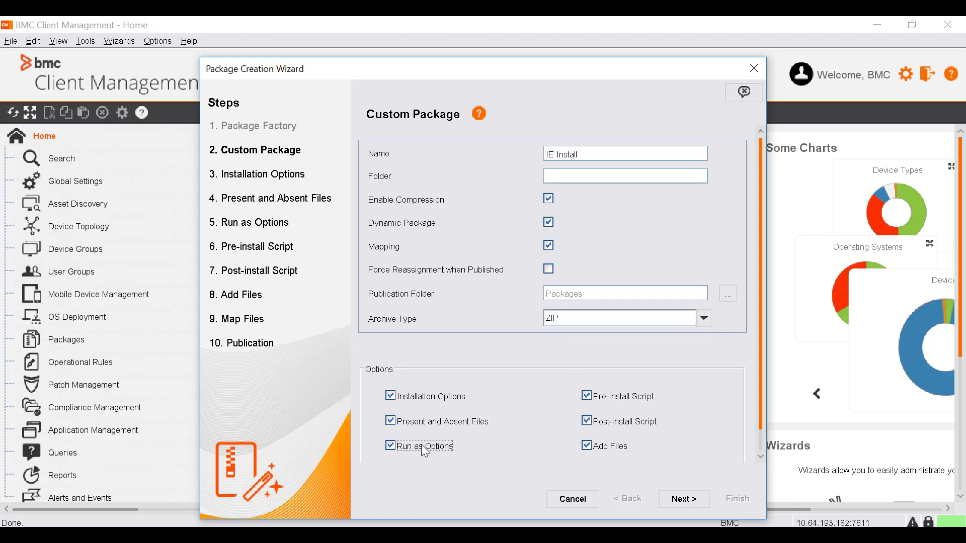
pyautogui.click(683, 501)
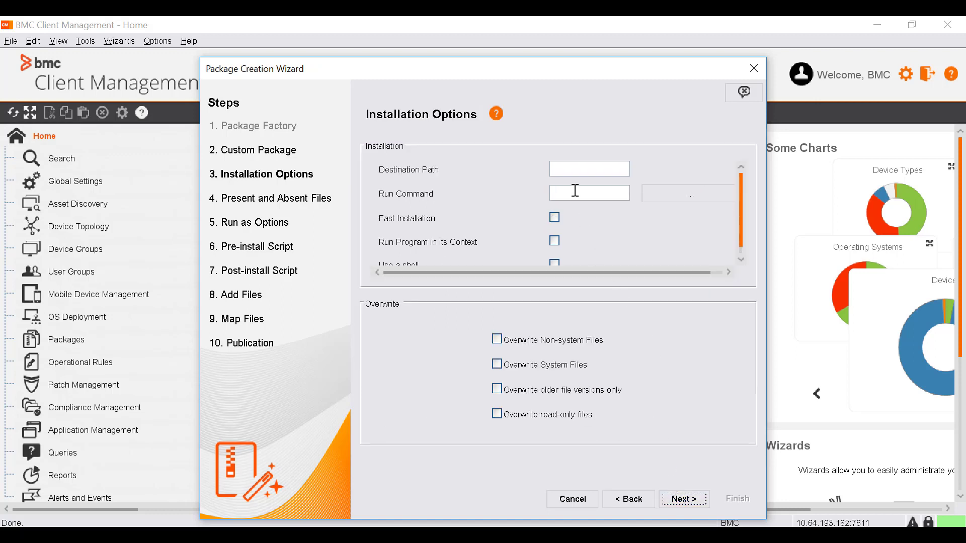
# Set the installation's destination path to c:/Temp and its run command to "c:/Temp/setup.exe -s".
pyautogui.click(572, 171)
pyautogui.write('c:/Temp')
pyautogui.press('BackSpace')
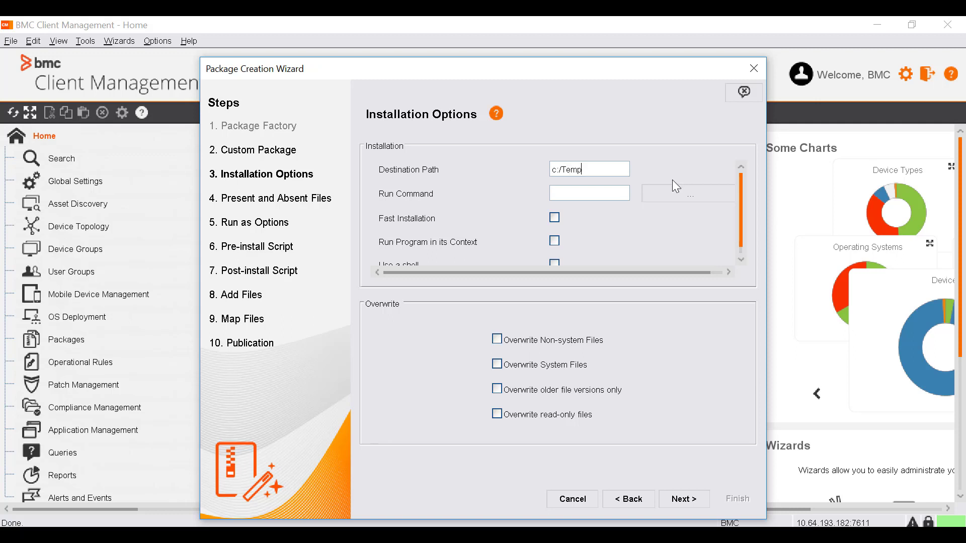
pyautogui.click(569, 194)
pyautogui.write('c:/Temp/setup.exe -s')
pyautogui.click(684, 500)
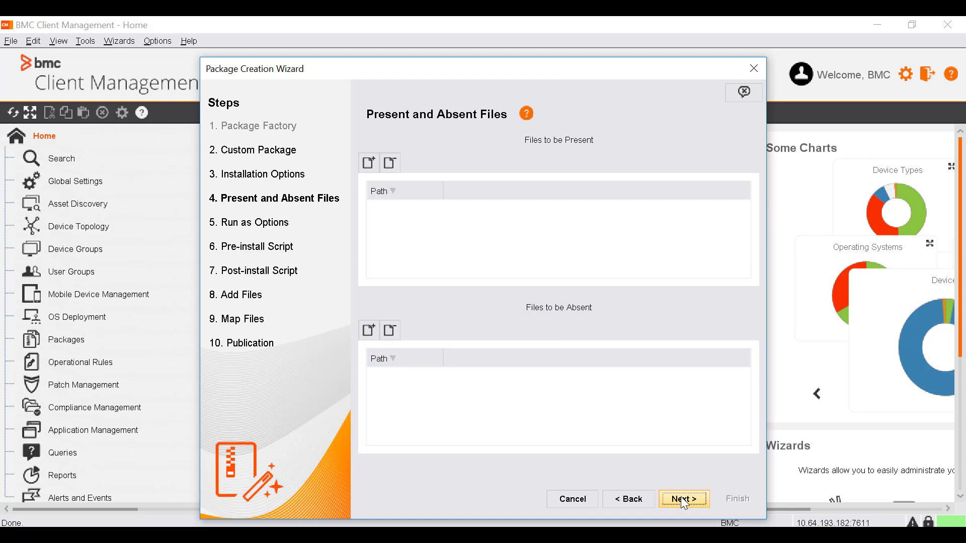
# Check the default pre-install script and continue to adding files, keeping the present and absent files, run-as and post-install defaults.
pyautogui.click(685, 502)
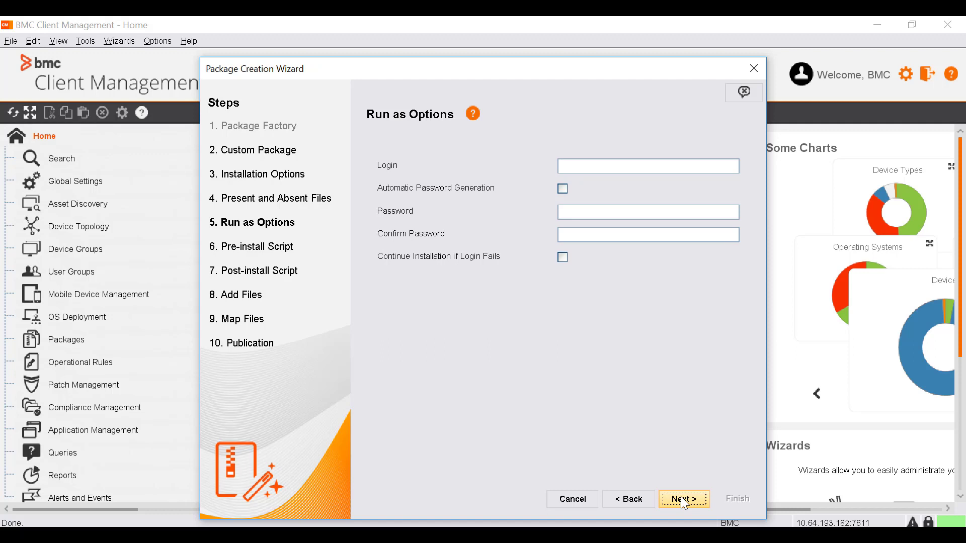
pyautogui.click(683, 500)
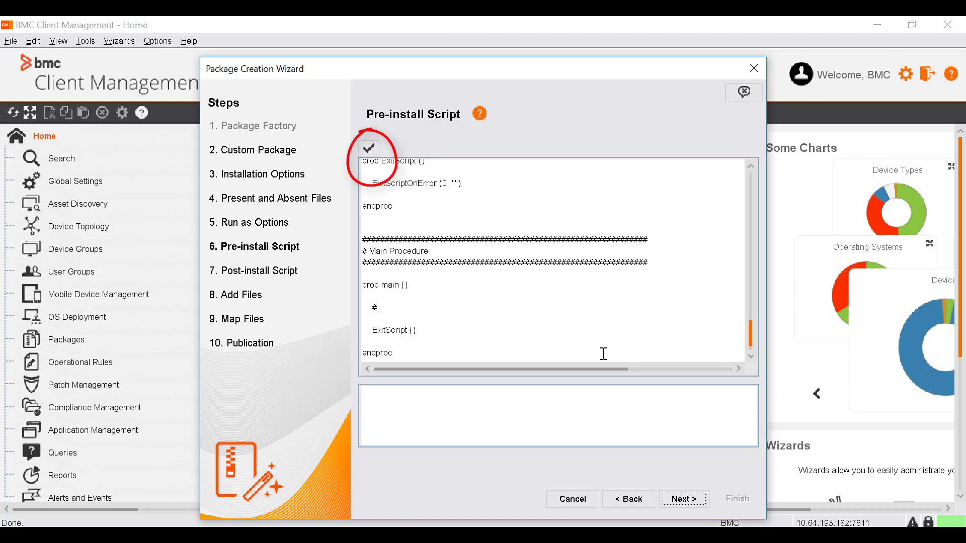
pyautogui.click(370, 150)
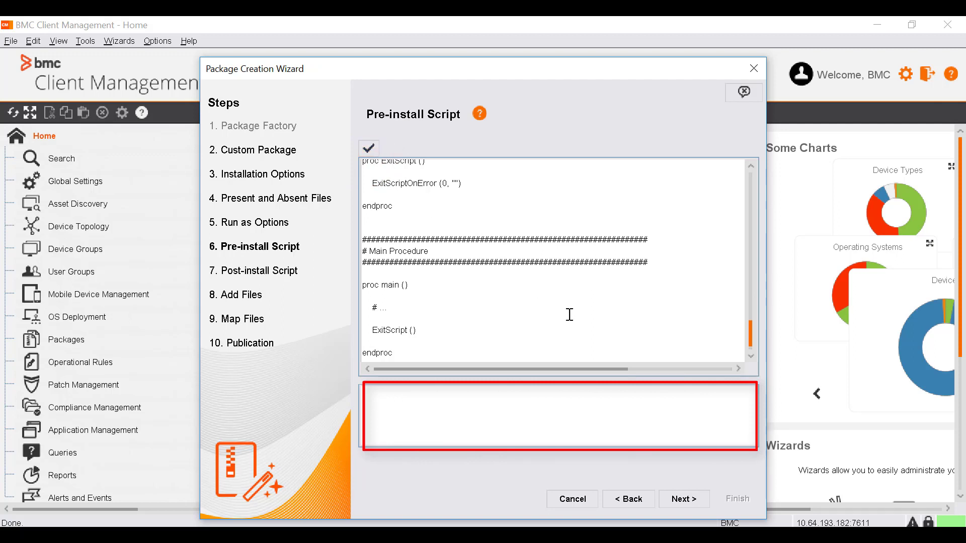
pyautogui.click(684, 500)
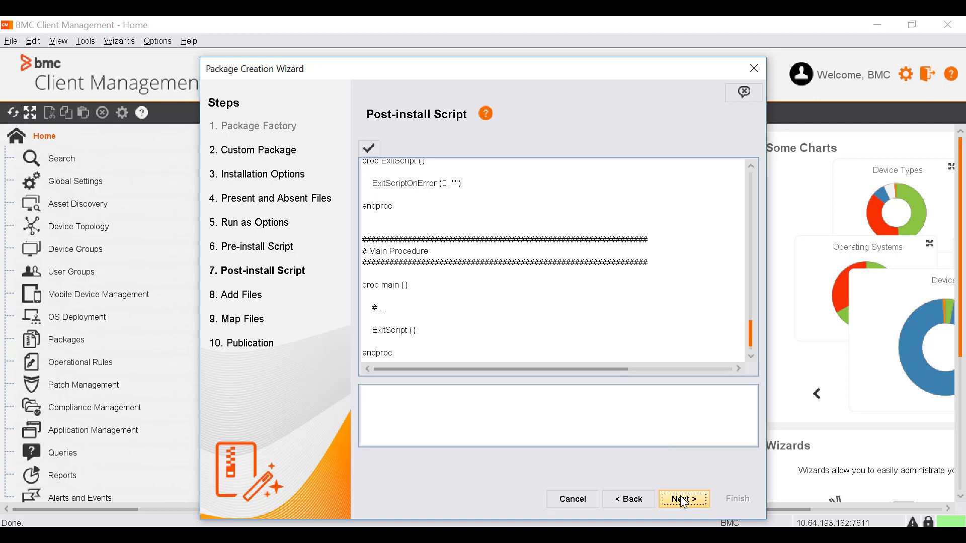
pyautogui.click(683, 501)
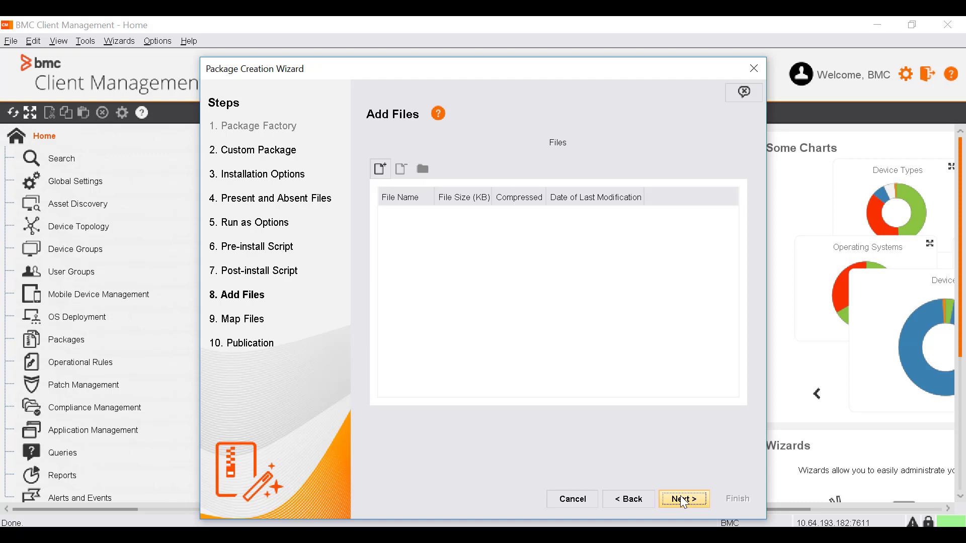
# Add ieinstal.exe from the Internet Explorer folder under C: Program Files to the package.
pyautogui.click(380, 169)
pyautogui.click(374, 157)
pyautogui.click(422, 254)
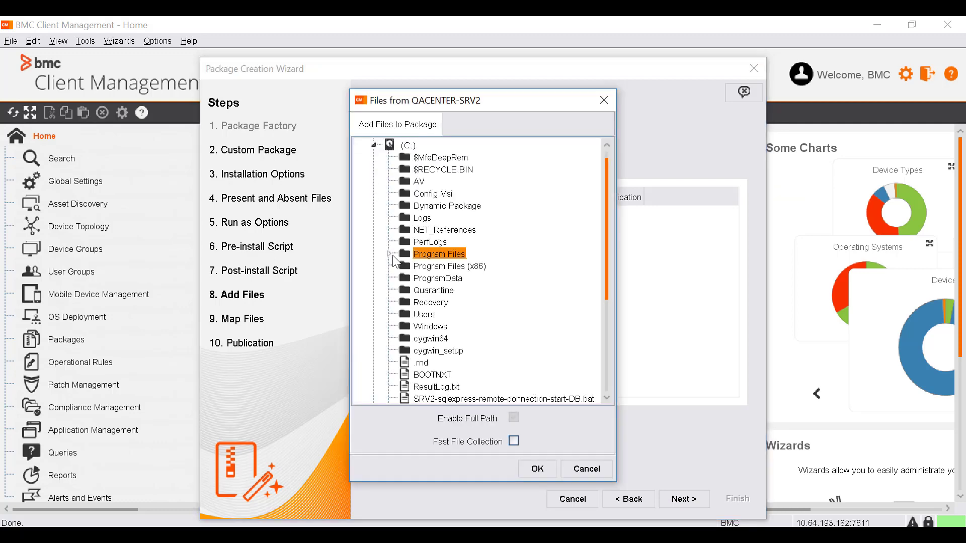
pyautogui.click(390, 255)
pyautogui.scroll(-1, 392, 255)
pyautogui.click(424, 157)
pyautogui.click(404, 158)
pyautogui.click(454, 254)
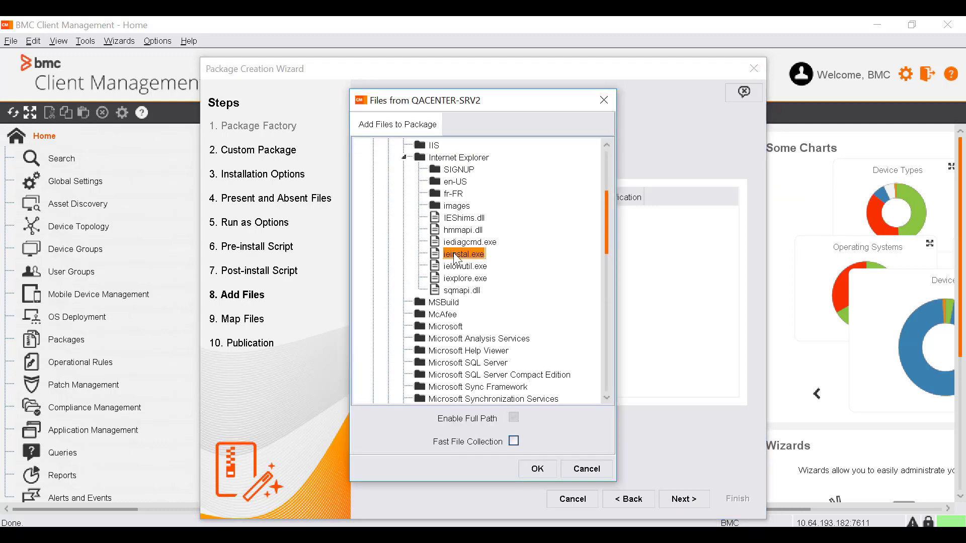
pyautogui.click(546, 468)
pyautogui.click(679, 500)
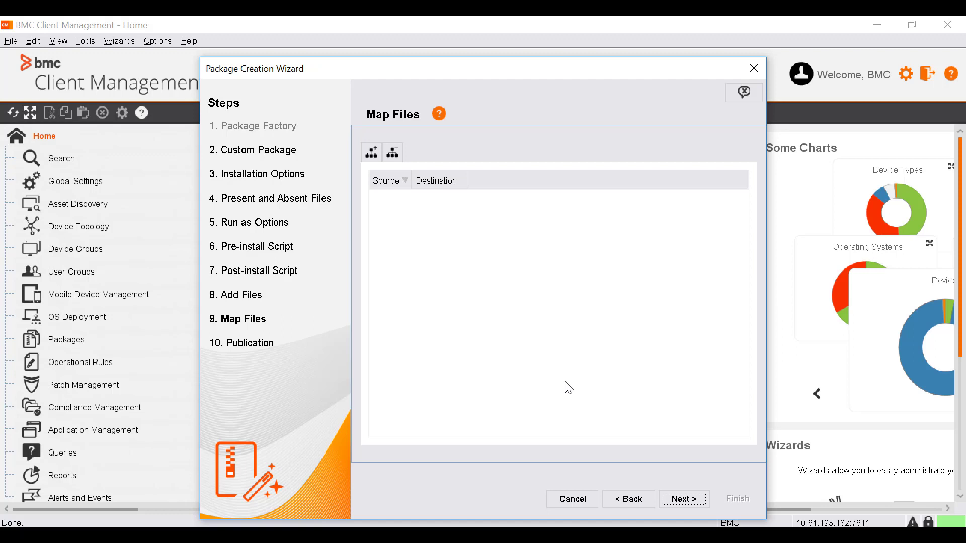
# Map the source c:/Temp to the destination c:/Documents and continue to publication.
pyautogui.click(371, 153)
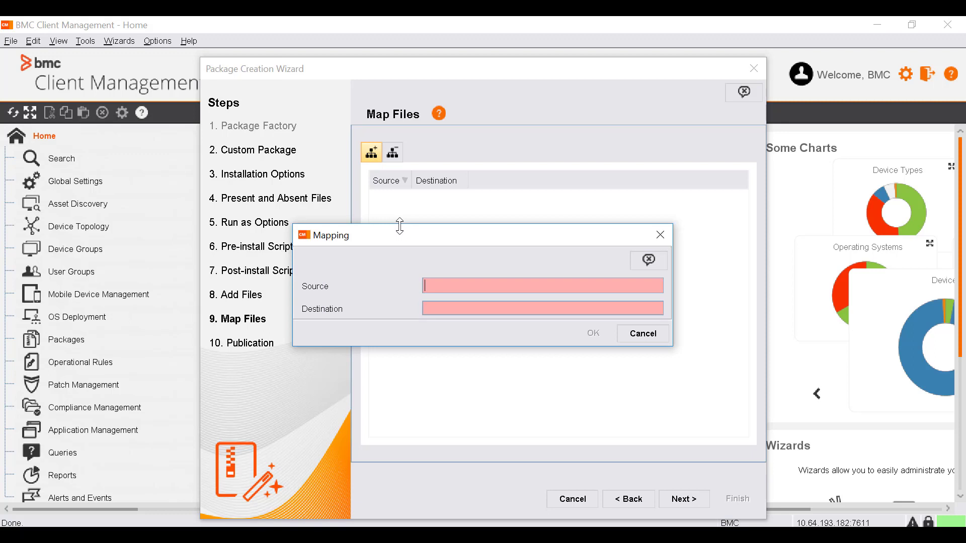
pyautogui.write('c:/Temp')
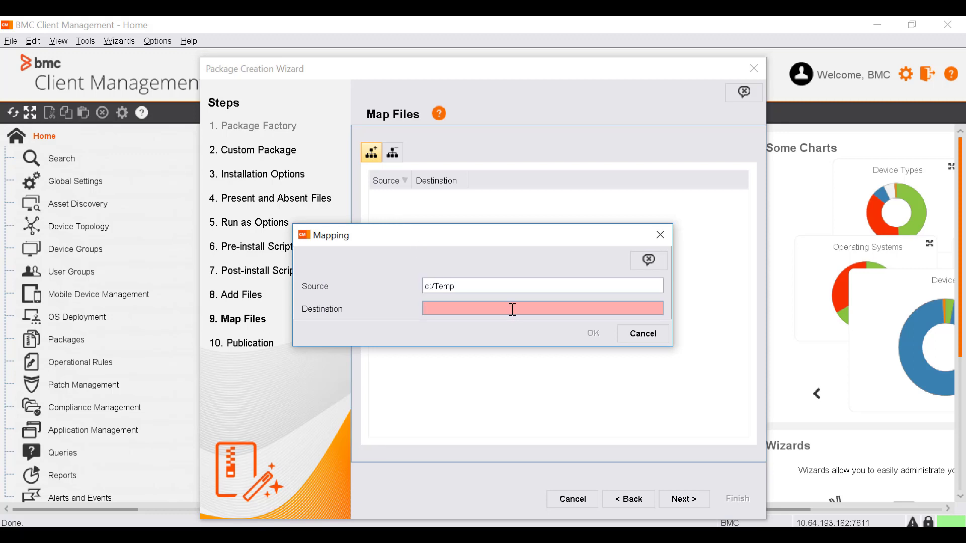
pyautogui.write('c:/Documents')
pyautogui.click(593, 334)
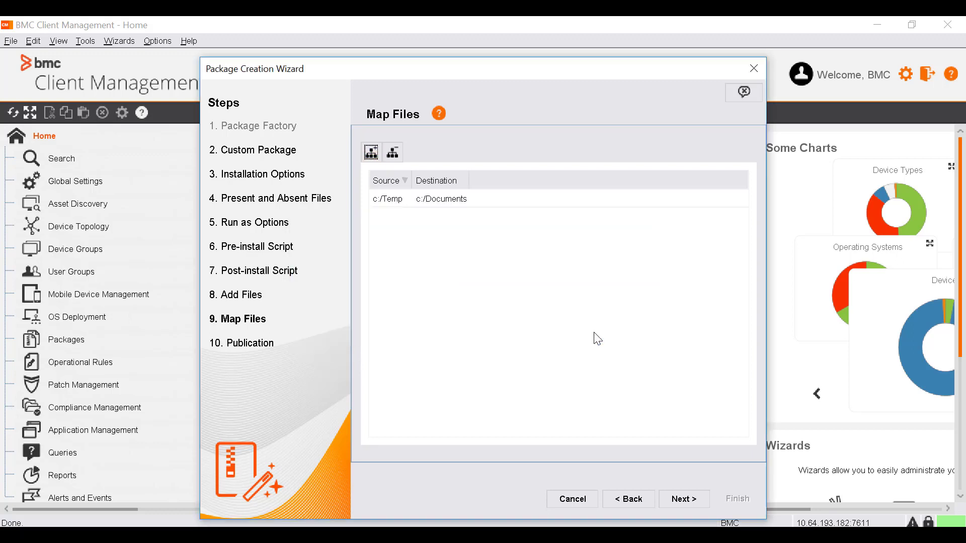
pyautogui.click(681, 501)
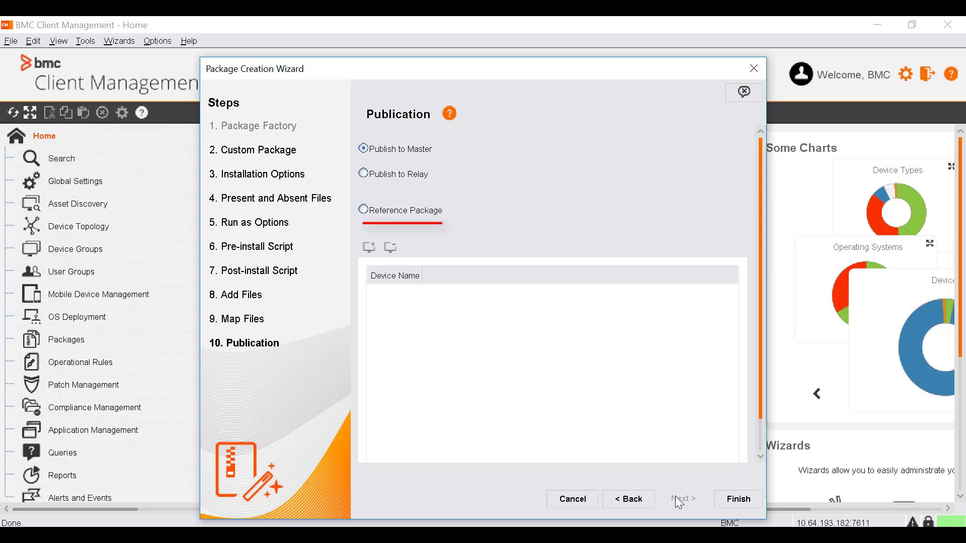
# Publish the package to the storage relay VW-ISR-DOMQA003 and finish the package creation.
pyautogui.click(364, 173)
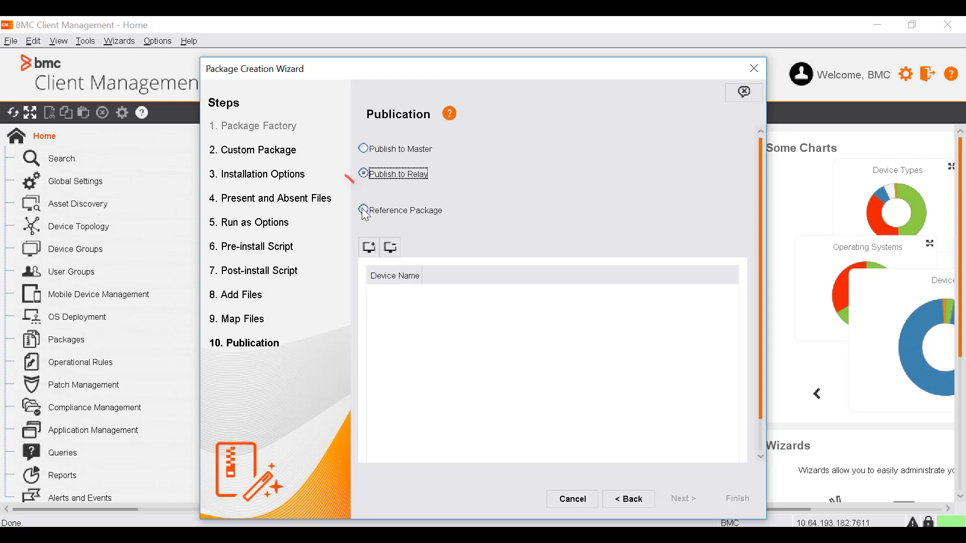
pyautogui.click(369, 248)
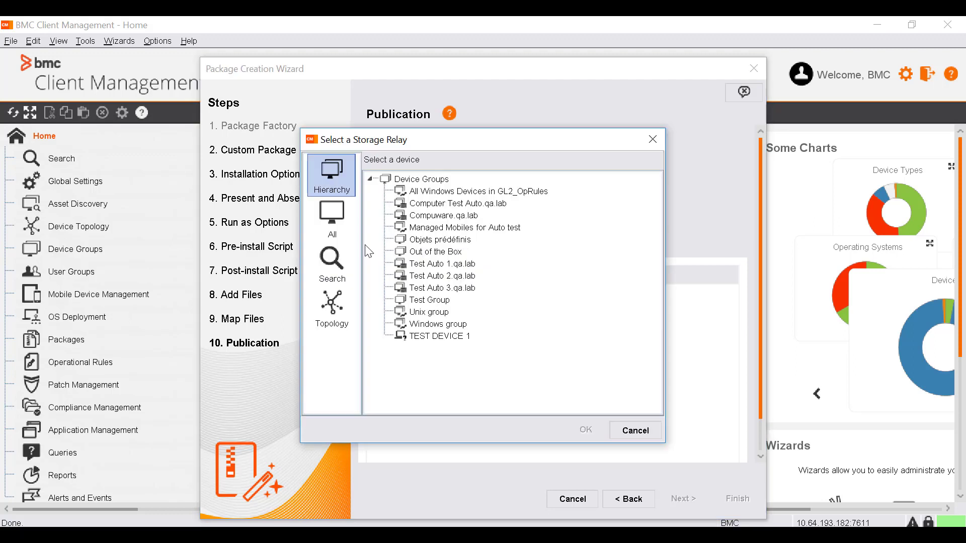
pyautogui.click(329, 218)
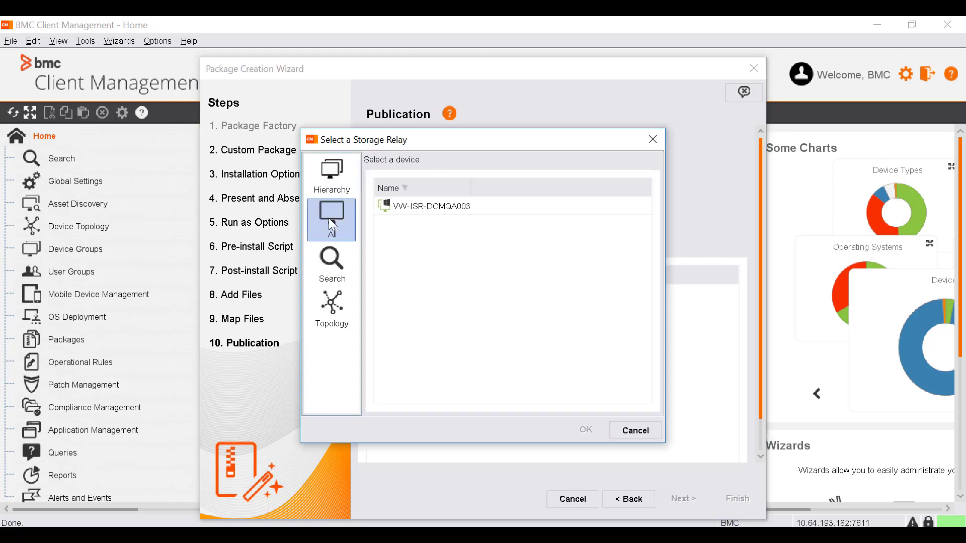
pyautogui.click(385, 209)
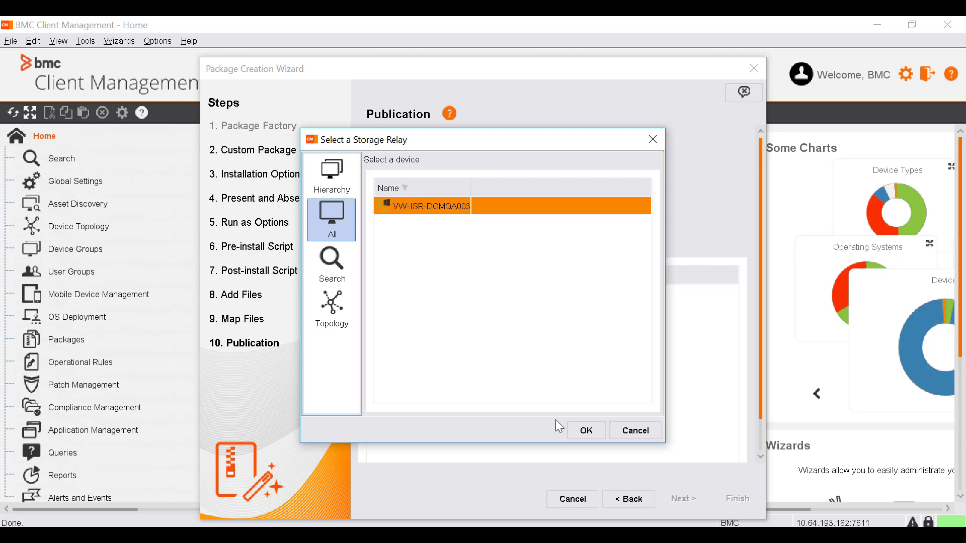
pyautogui.click(584, 429)
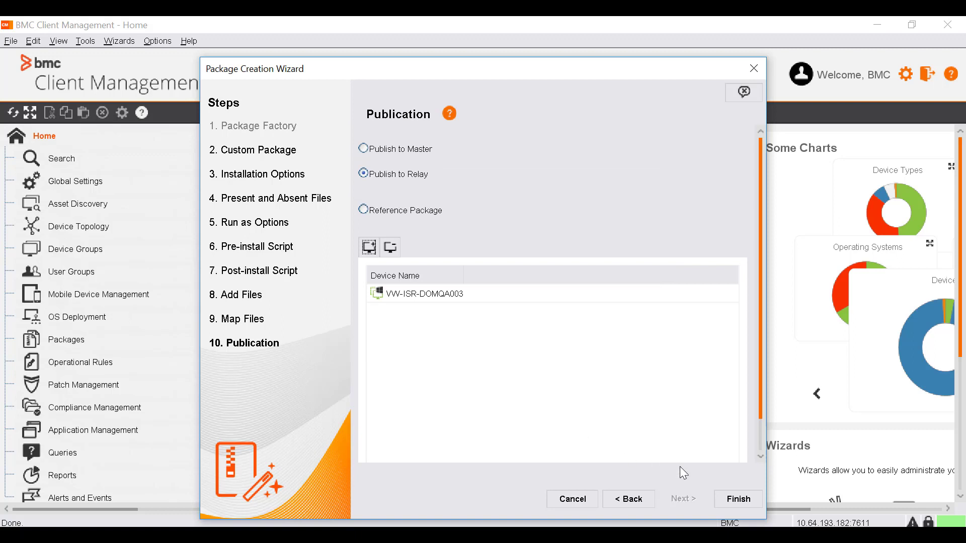
pyautogui.click(747, 504)
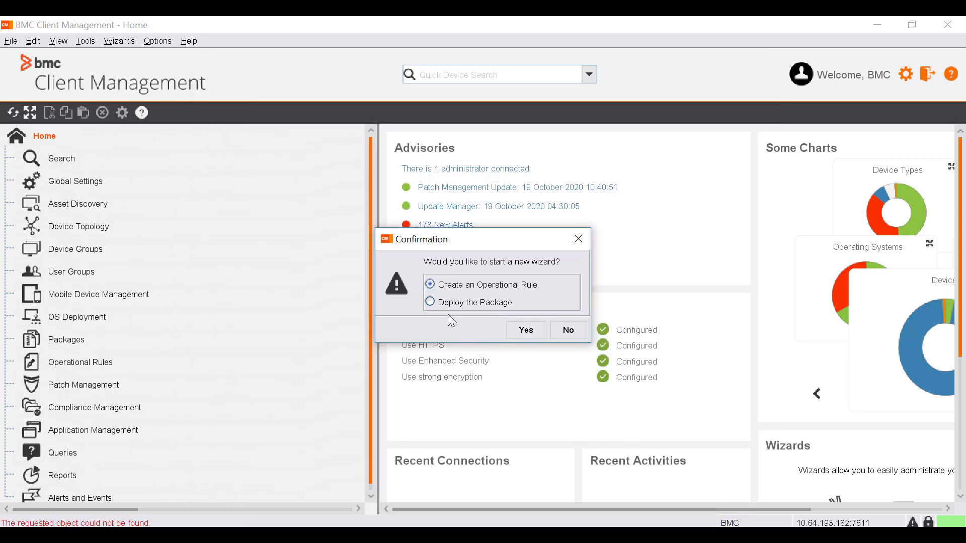
# Start deploying the package with Devices as the target type and "Install the package on the assigned devices" as the assignment type.
pyautogui.click(449, 313)
pyautogui.click(521, 338)
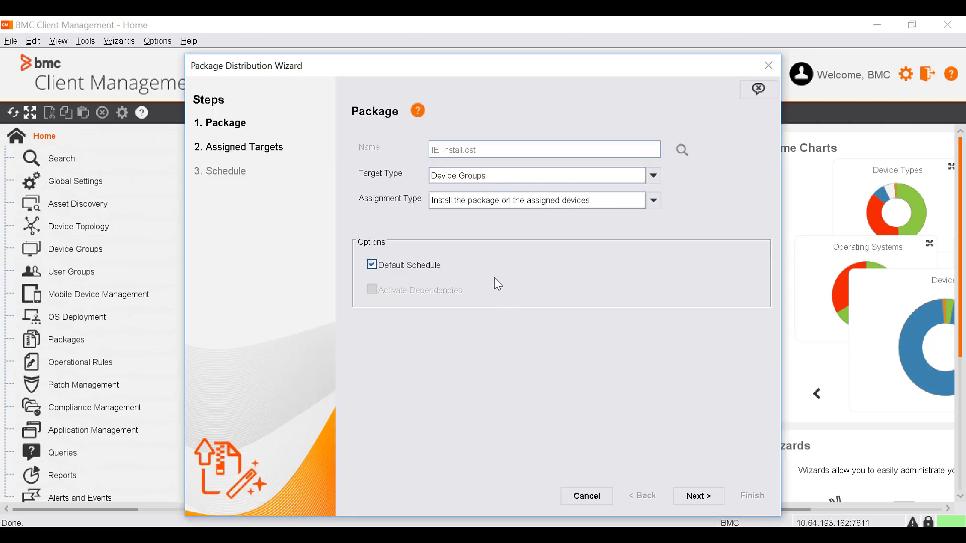
pyautogui.click(475, 177)
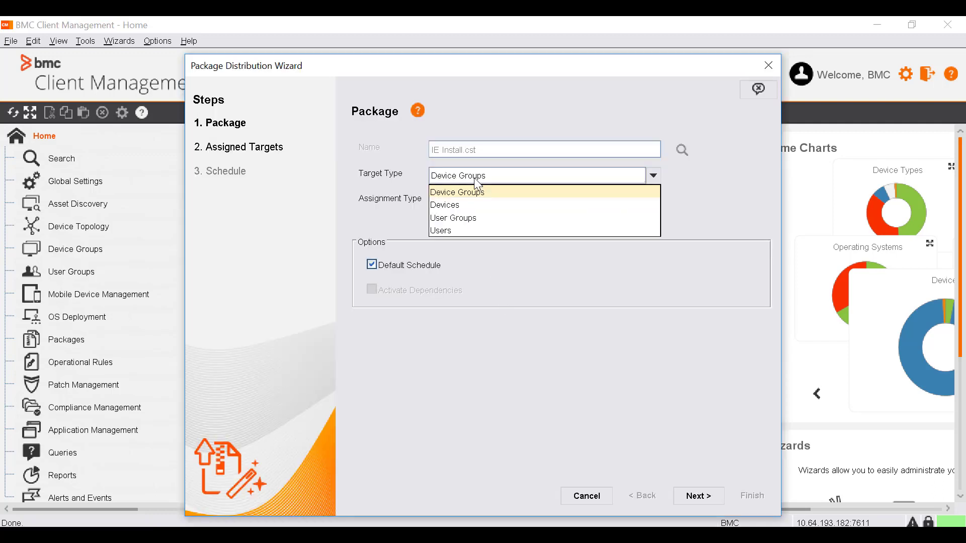
pyautogui.click(471, 206)
pyautogui.click(473, 204)
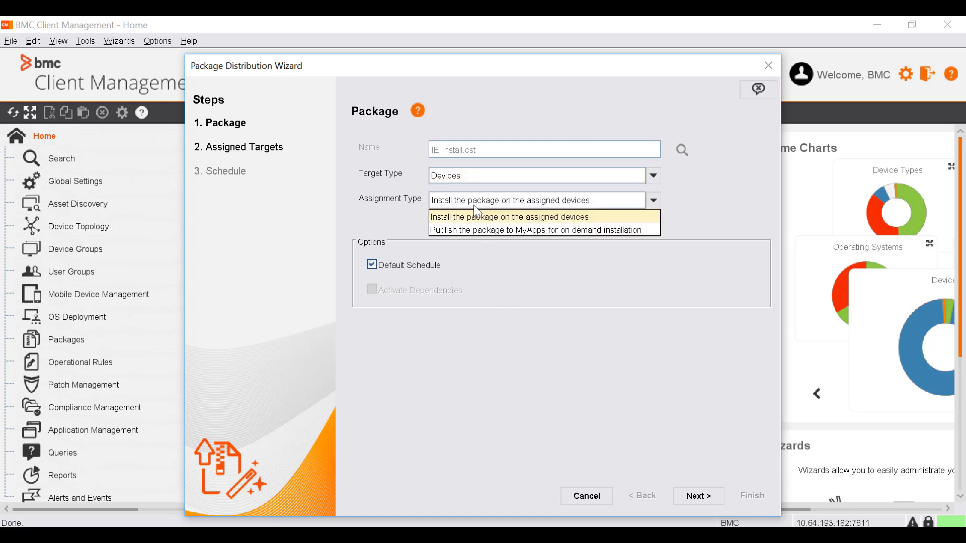
pyautogui.click(483, 219)
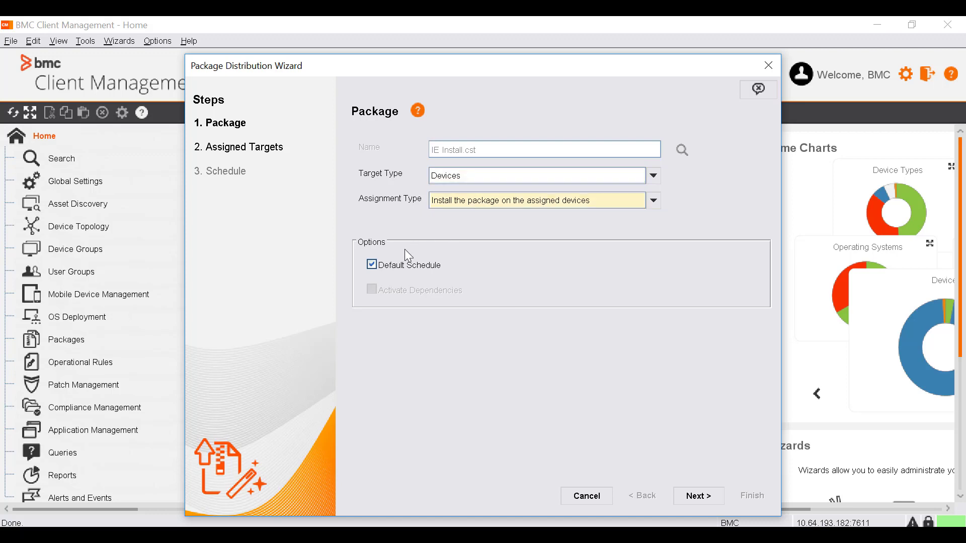
# Turn off the default schedule and assign VW-ISR-DOMQA003 from the list of all devices as the target, continuing to the schedule.
pyautogui.click(395, 265)
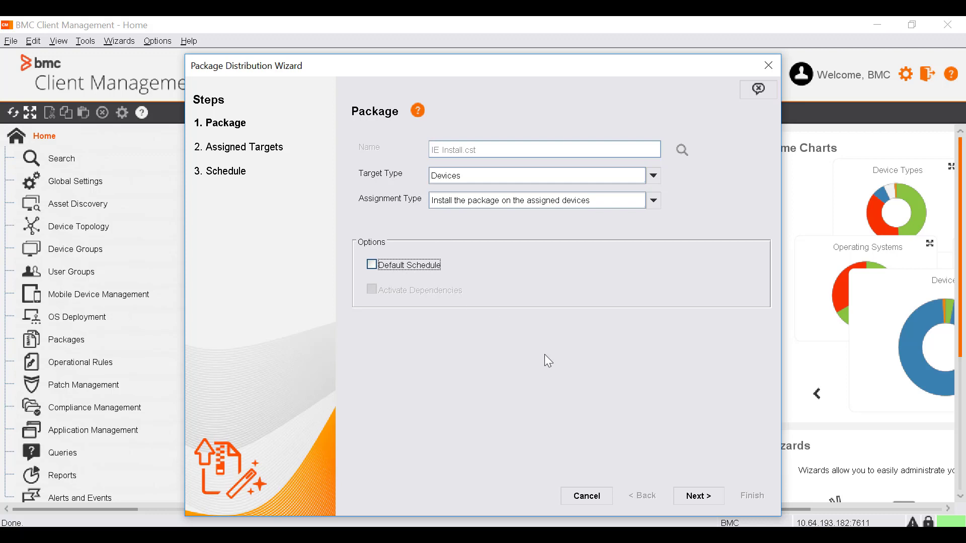
pyautogui.click(687, 496)
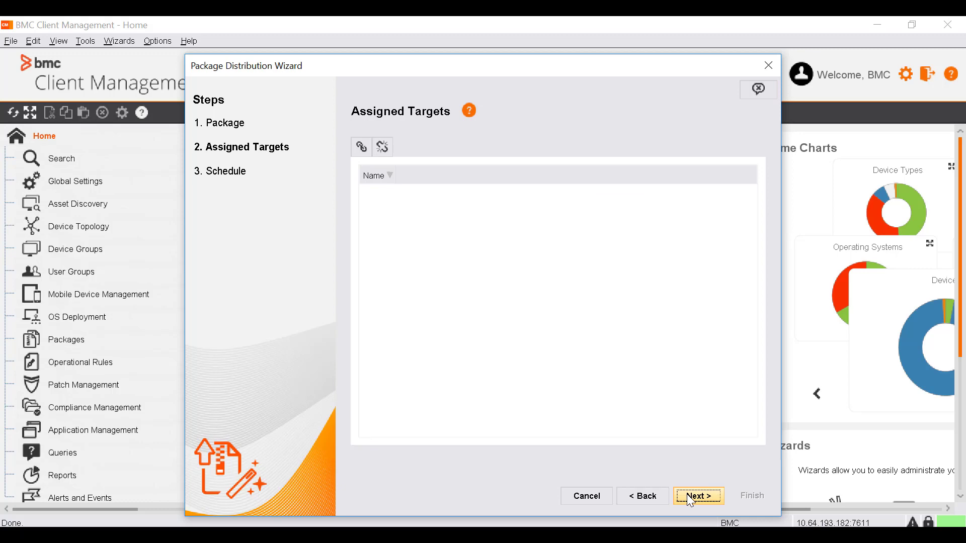
pyautogui.click(359, 151)
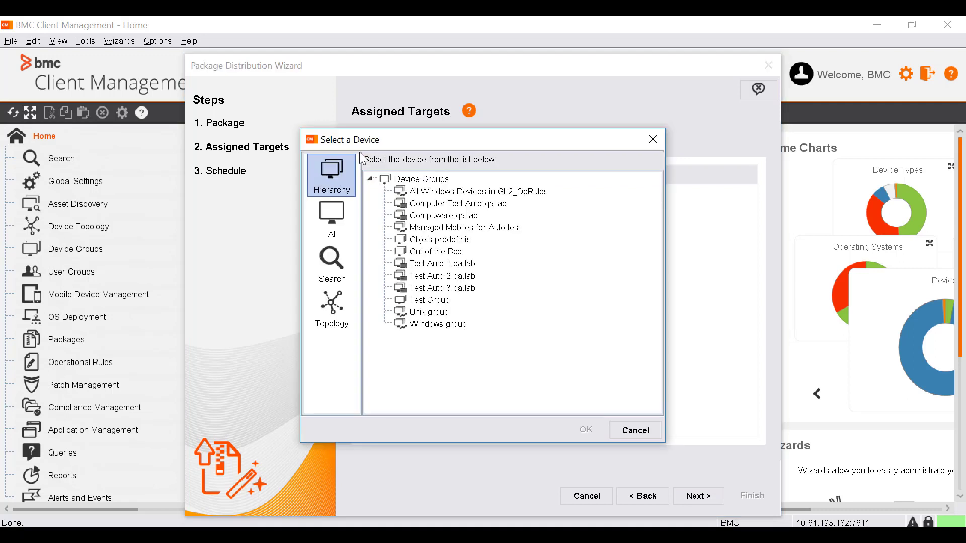
pyautogui.click(343, 214)
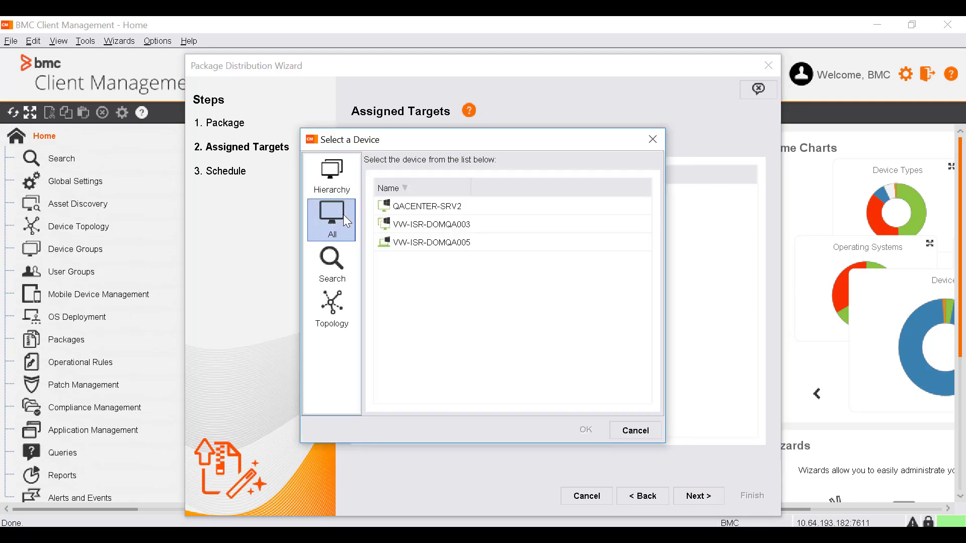
pyautogui.click(378, 226)
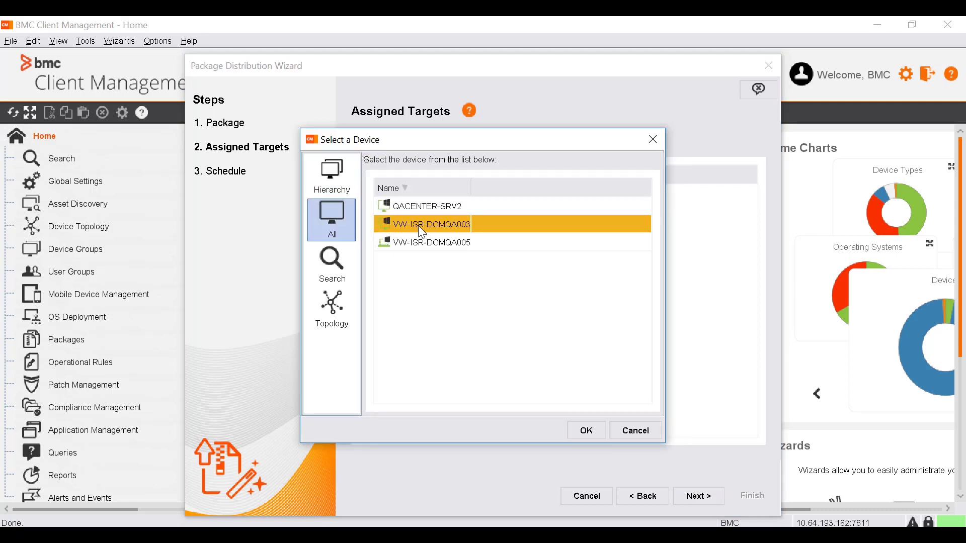
pyautogui.click(579, 431)
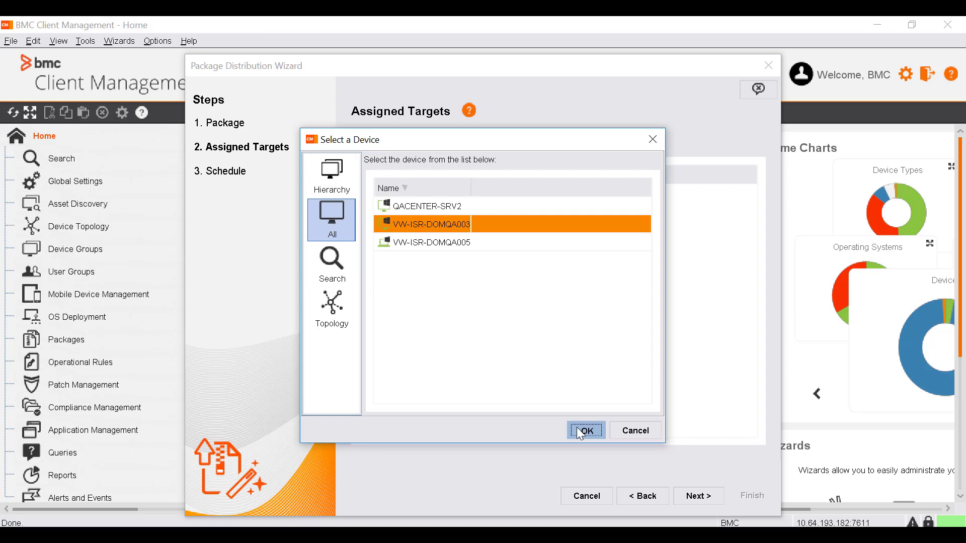
pyautogui.click(699, 497)
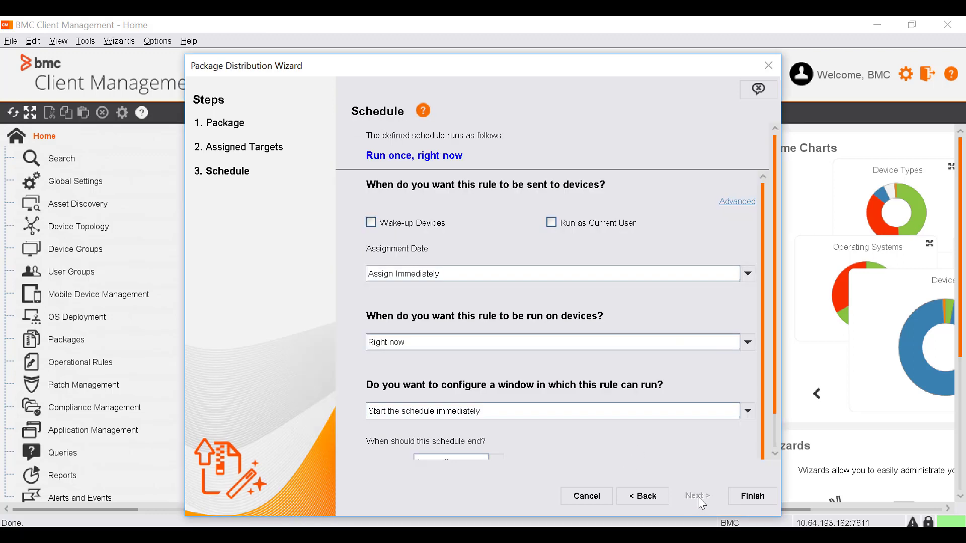
# Schedule the rule with Assign Immediately as the assignment date, Right now as the run time, and Start the schedule immediately as the window.
pyautogui.click(512, 280)
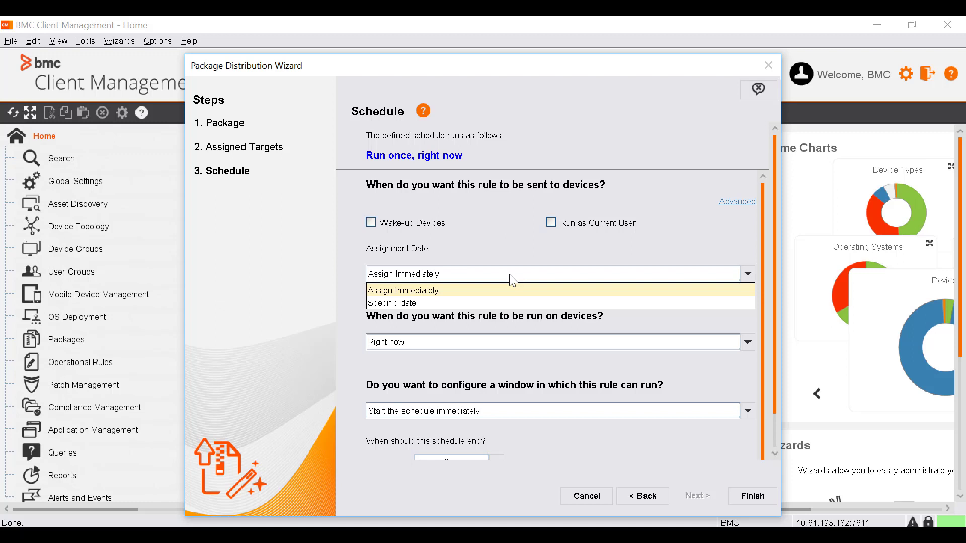
pyautogui.click(511, 278)
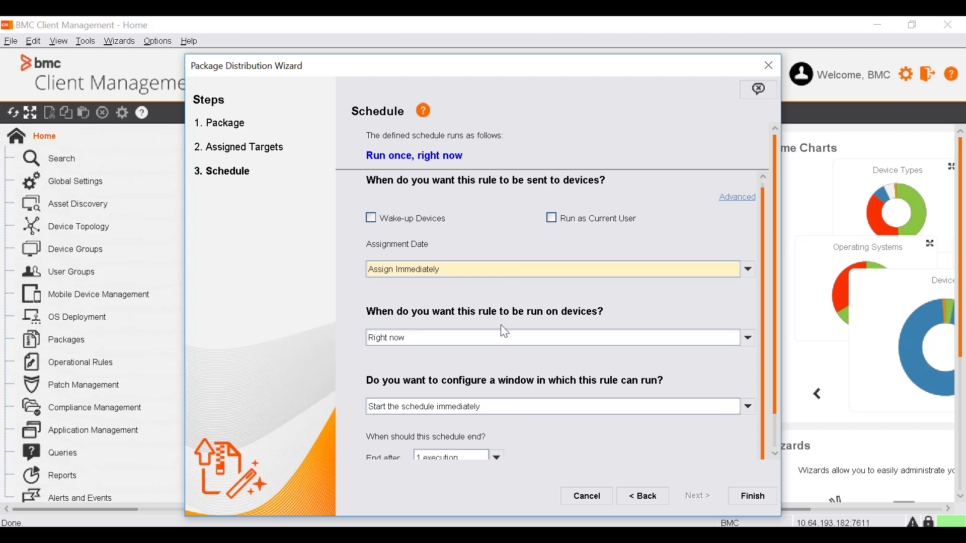
pyautogui.click(507, 347)
pyautogui.click(505, 344)
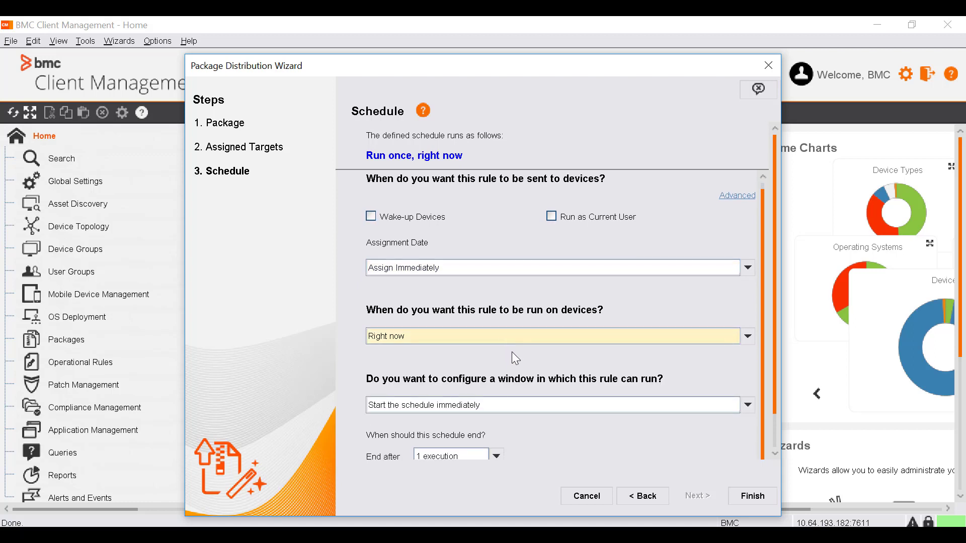
pyautogui.click(512, 406)
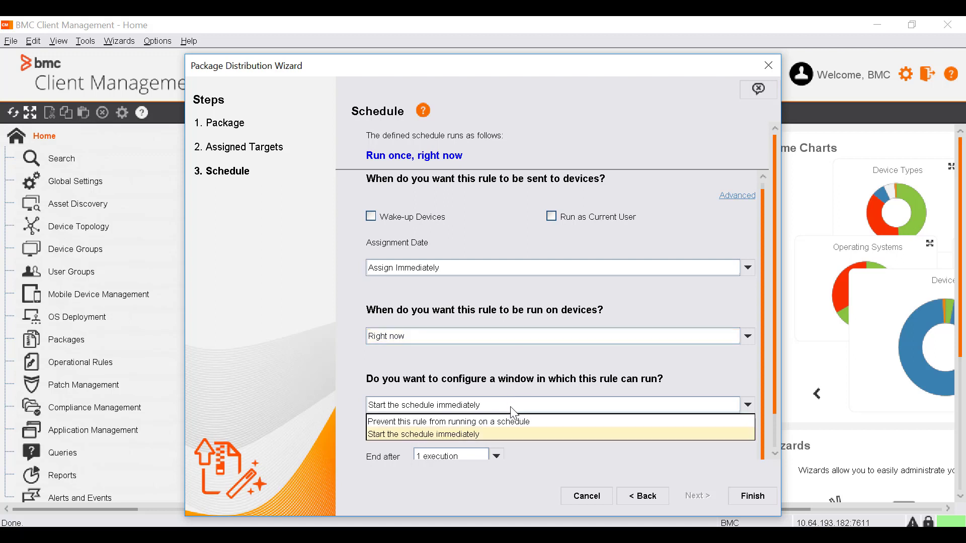
pyautogui.click(496, 433)
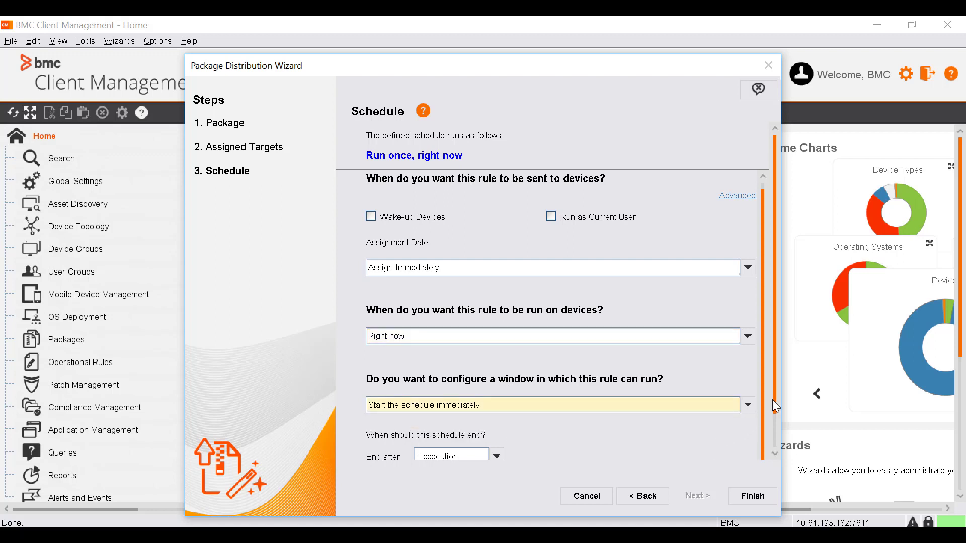
# Set the schedule to end after 2 executions and finish the distribution, activating the operational rule immediately with Go to Package enabled.
pyautogui.scroll(-2, 775, 408)
pyautogui.click(497, 418)
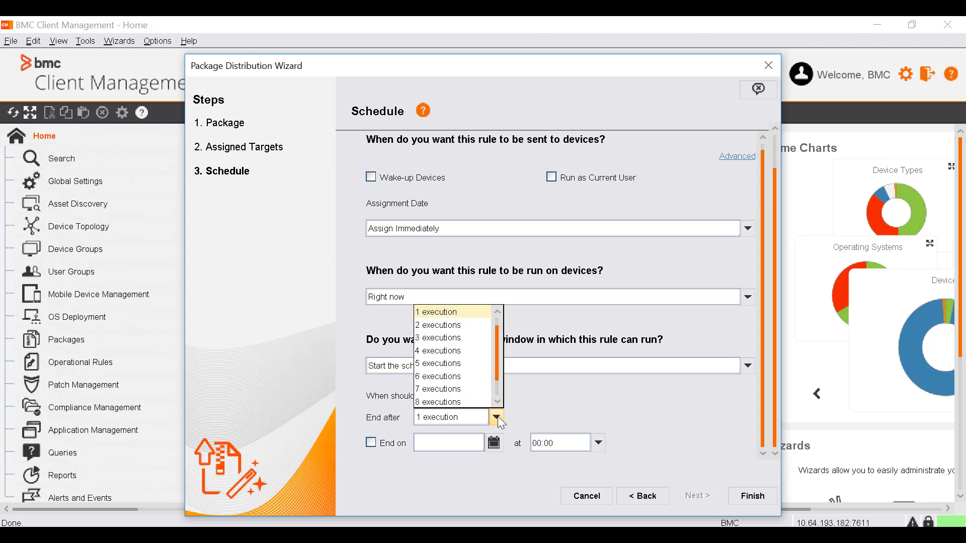
pyautogui.click(443, 325)
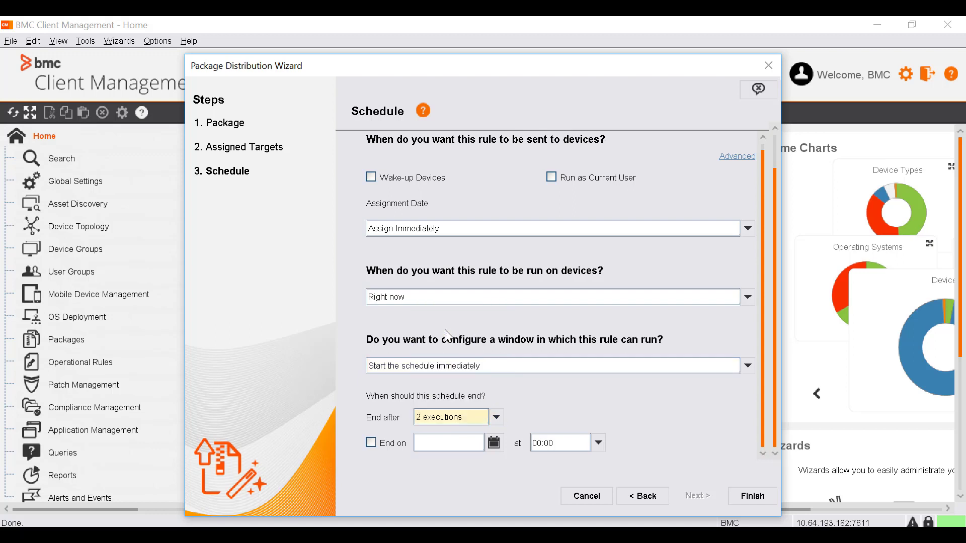
pyautogui.click(749, 502)
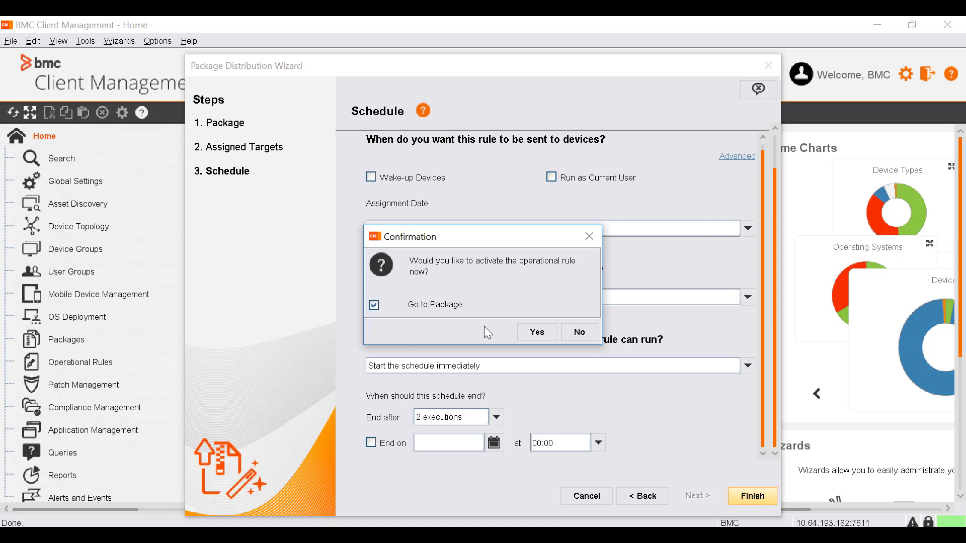
pyautogui.click(535, 336)
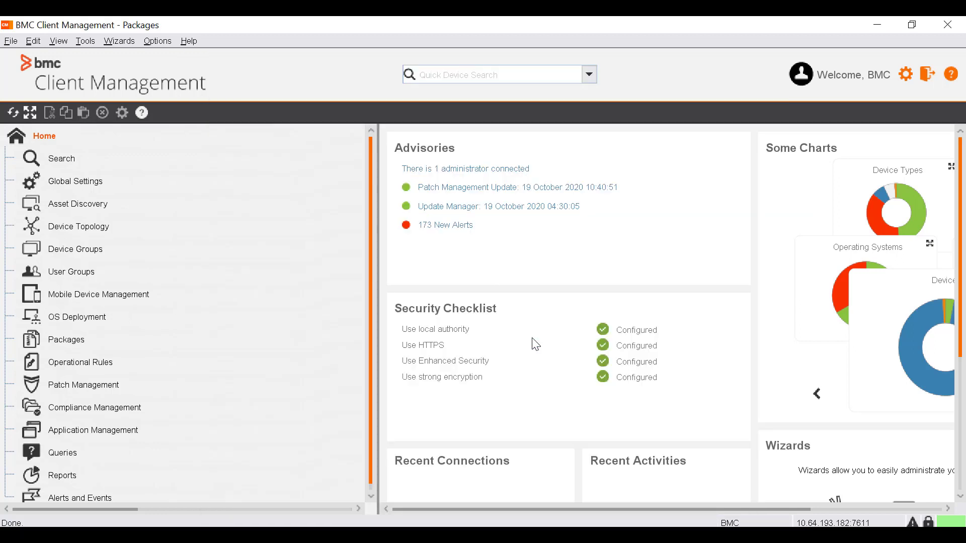